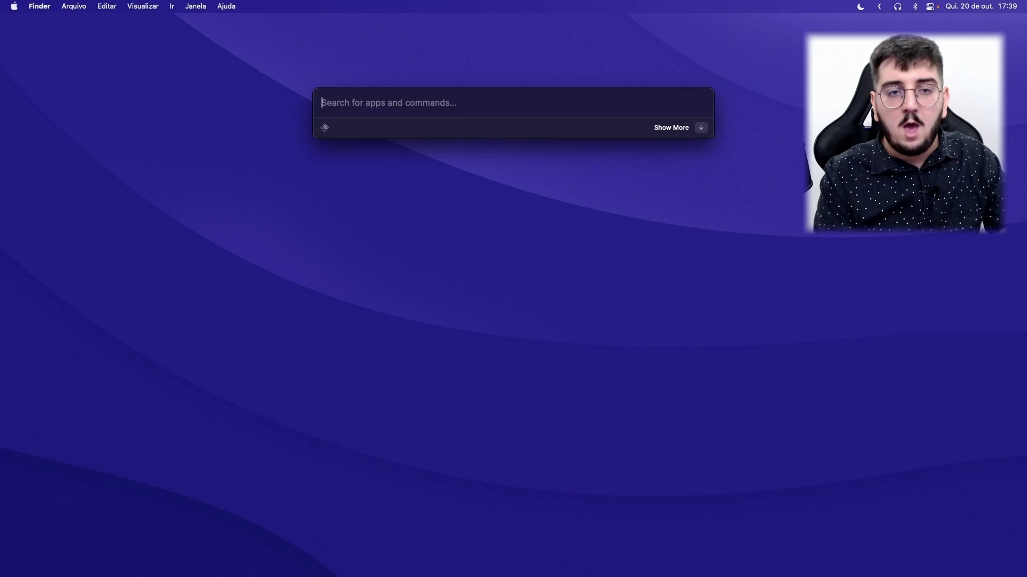
# Step: Launch the DuckDuckGo browser, allowing the downloaded app to open, and enlarge its window to nearly fill the screen
pyautogui.write('duckduck')
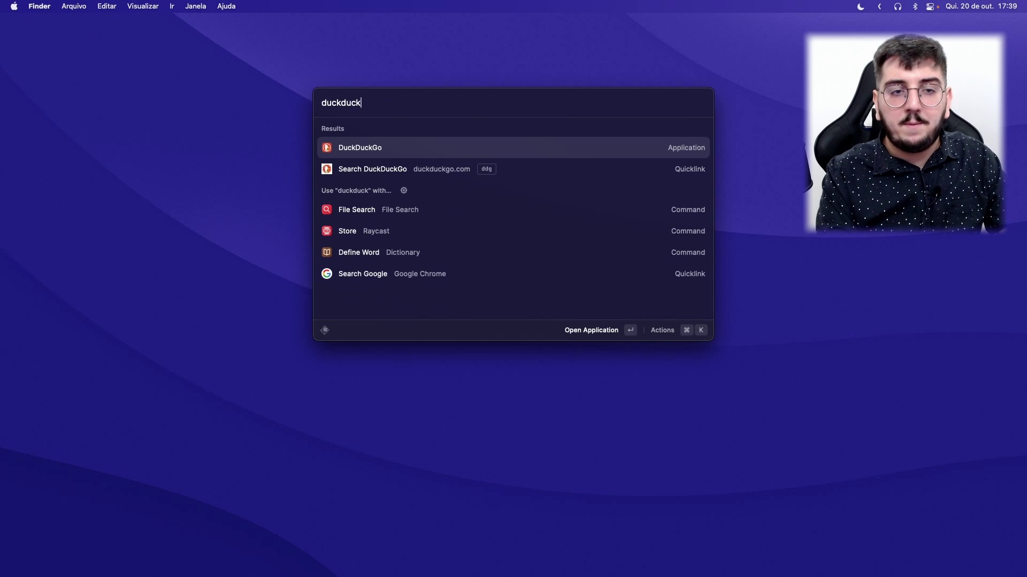
pyautogui.press('Return')
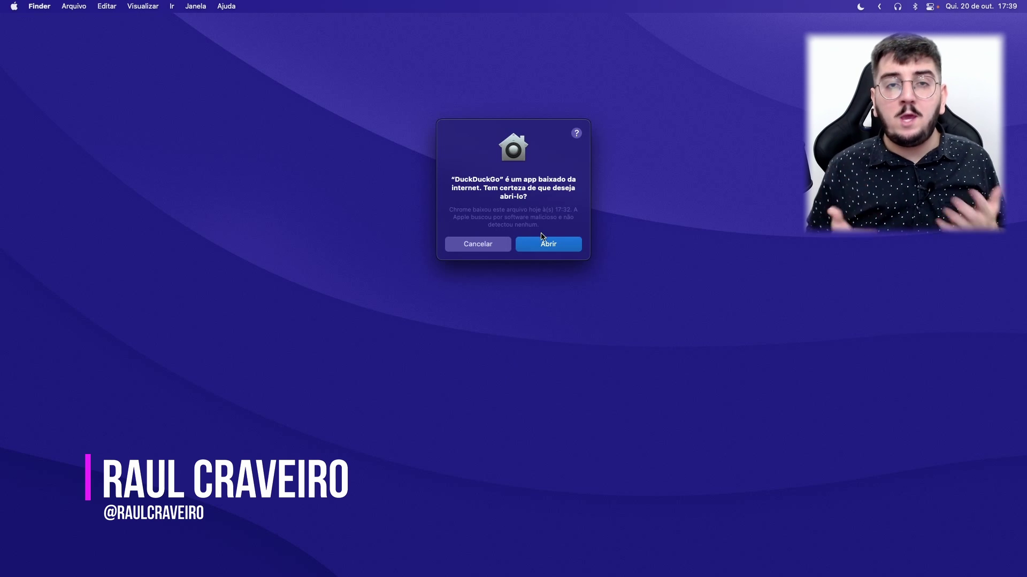
pyautogui.click(542, 246)
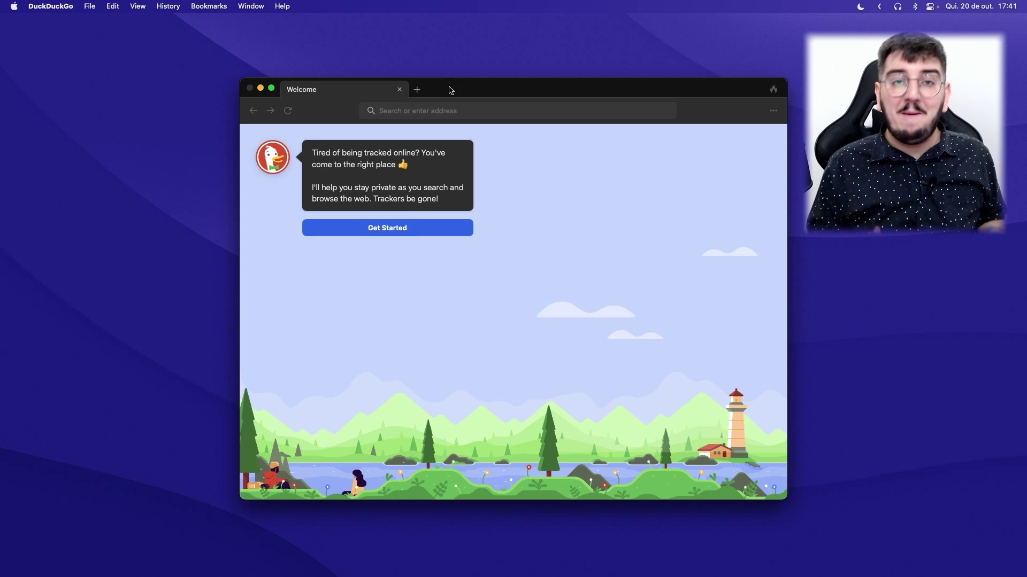
pyautogui.moveTo(449, 89); pyautogui.dragTo(247, 38)
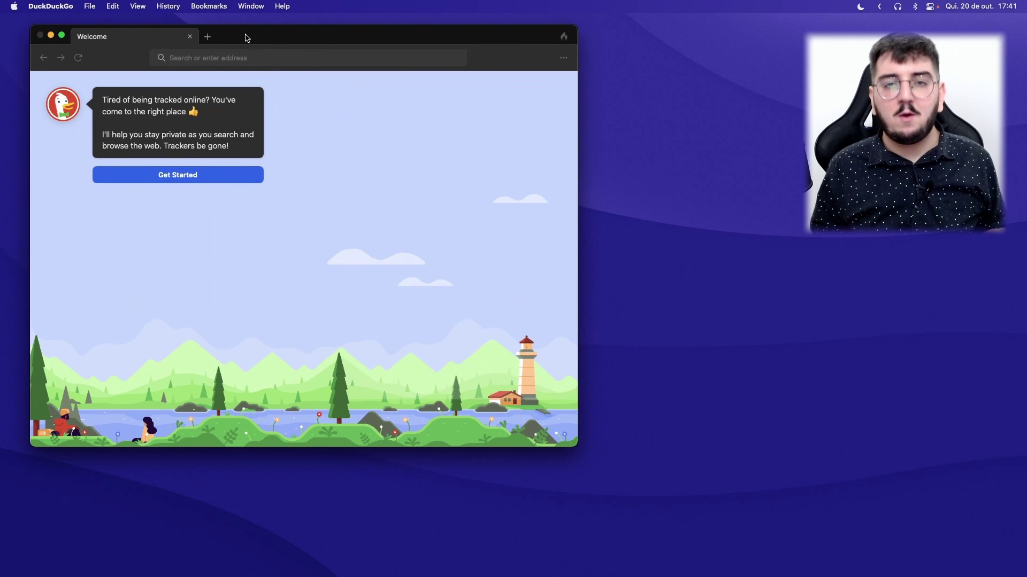
pyautogui.moveTo(572, 444); pyautogui.dragTo(993, 558)
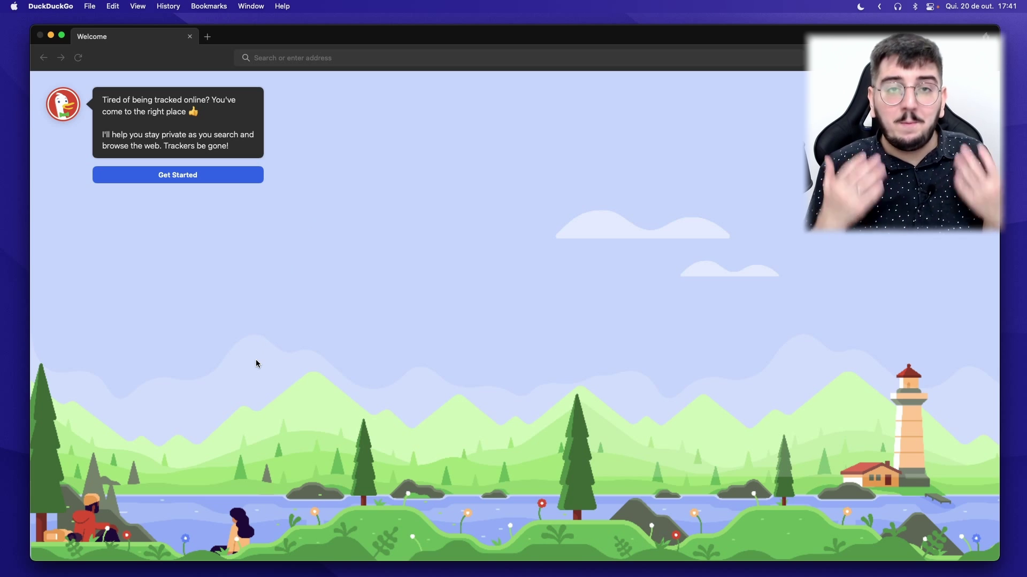
# Step: Start the welcome setup and postpone both importing bookmarks and passwords and making DuckDuckGo the default browser
pyautogui.click(242, 175)
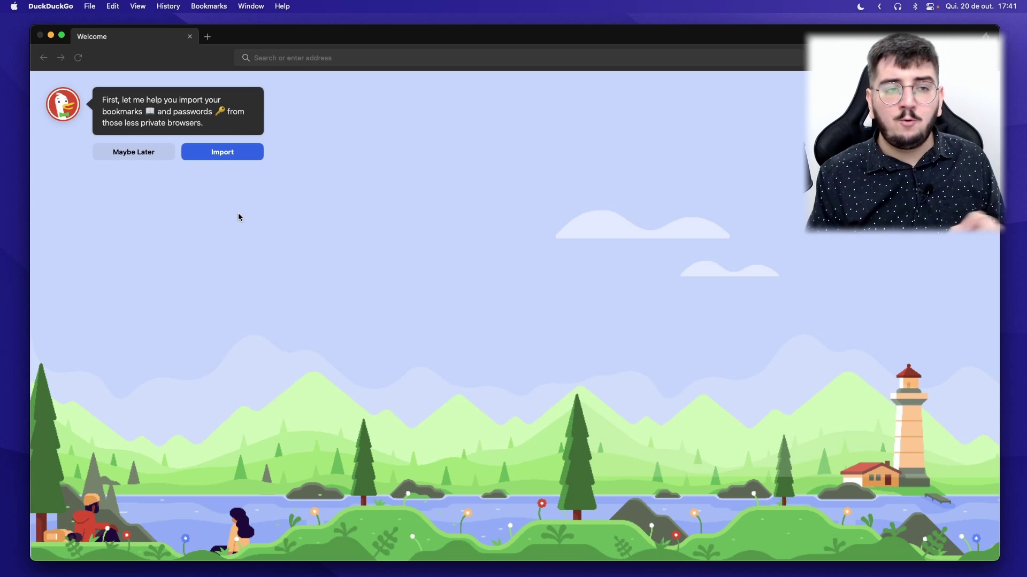
pyautogui.click(159, 152)
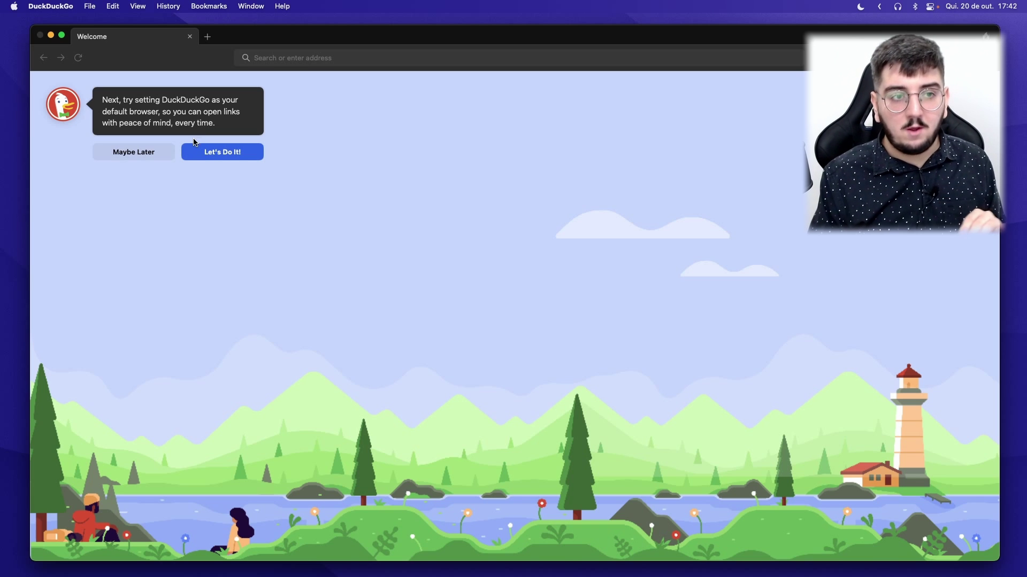
pyautogui.click(149, 152)
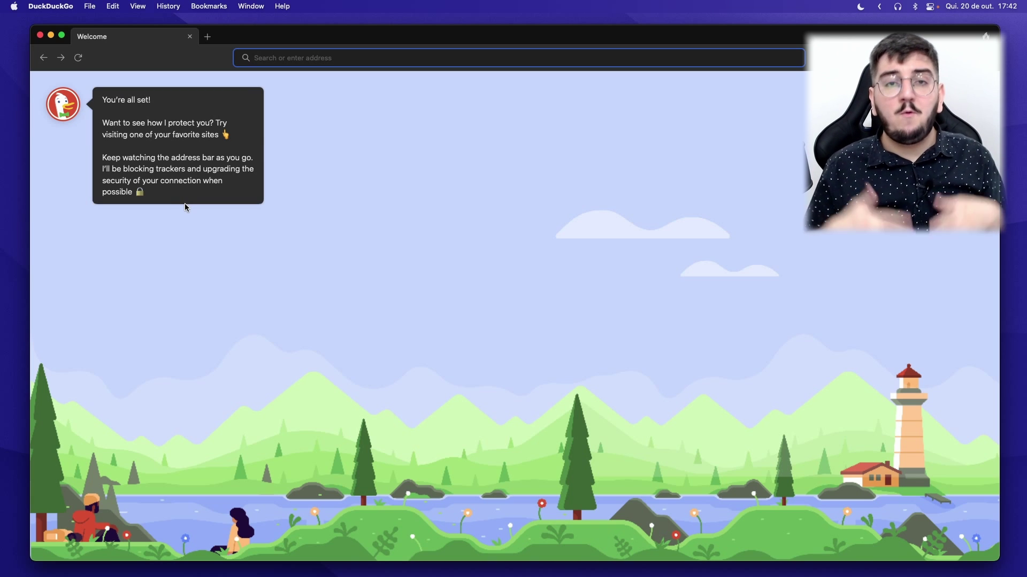
# Step: Open the browser's Appearance settings
pyautogui.click(50, 5)
pyautogui.click(68, 44)
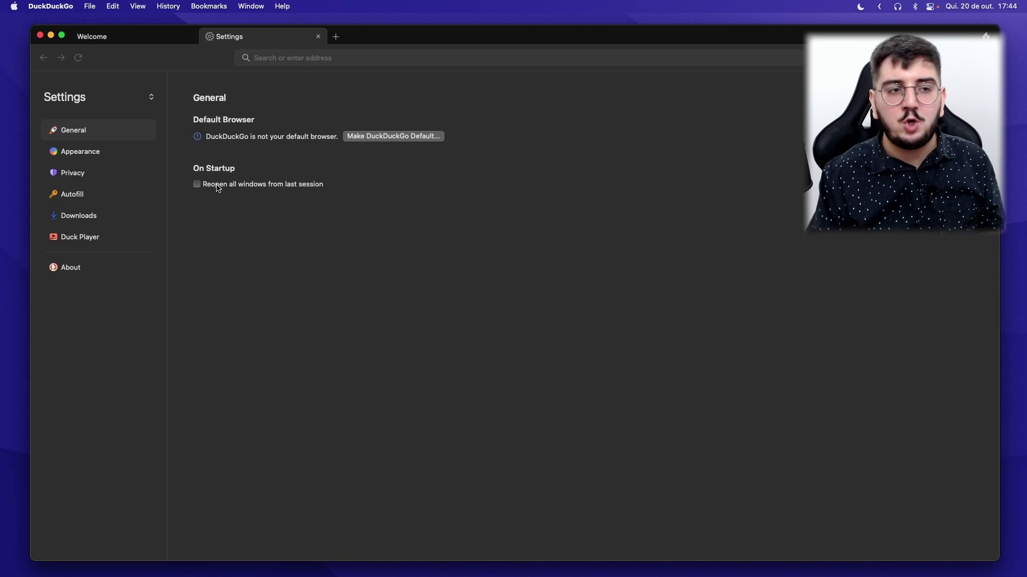
pyautogui.click(151, 159)
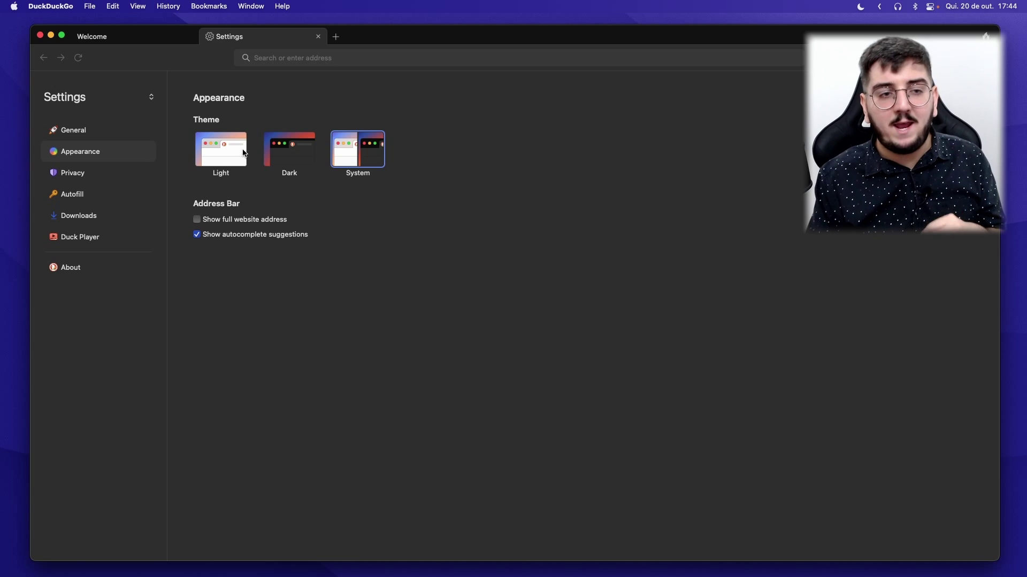
# Step: Try the Light and Dark themes and restore the System theme
pyautogui.click(242, 152)
pyautogui.click(292, 161)
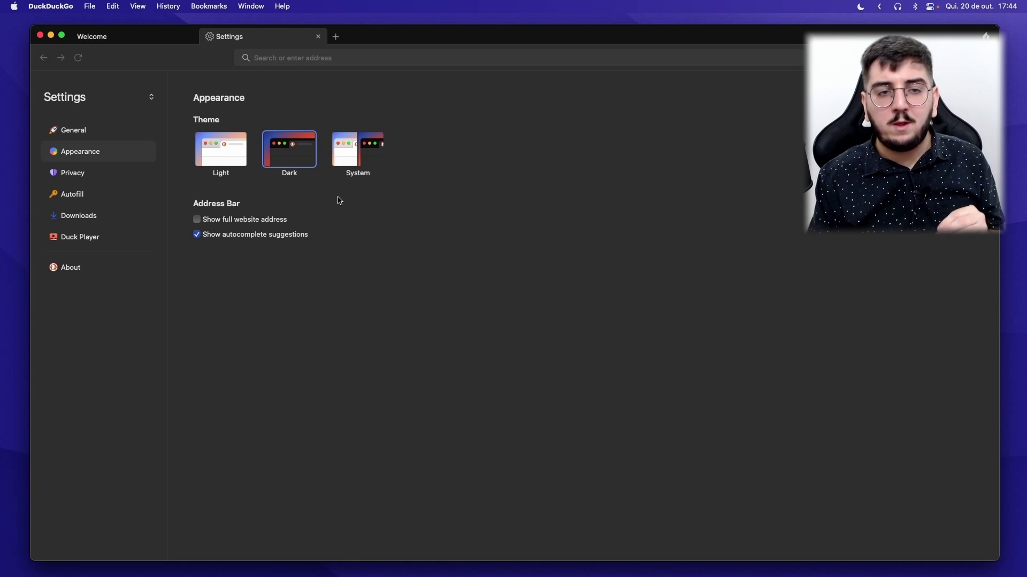
pyautogui.click(358, 160)
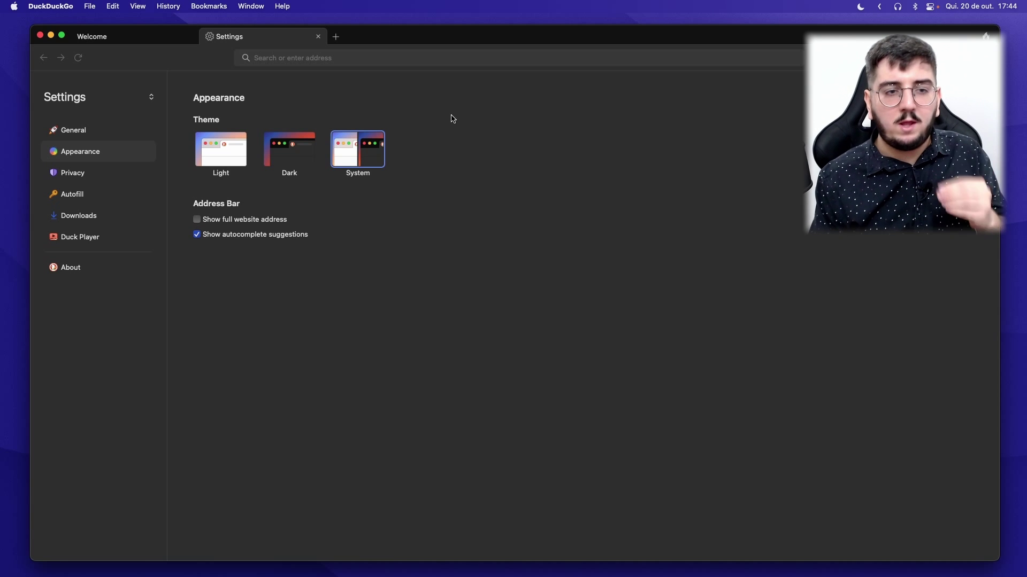
# Step: Load the Diolinux website (diolinux.com.br) in a new tab and let the browser manage cookie pop-ups
pyautogui.press('super+t')
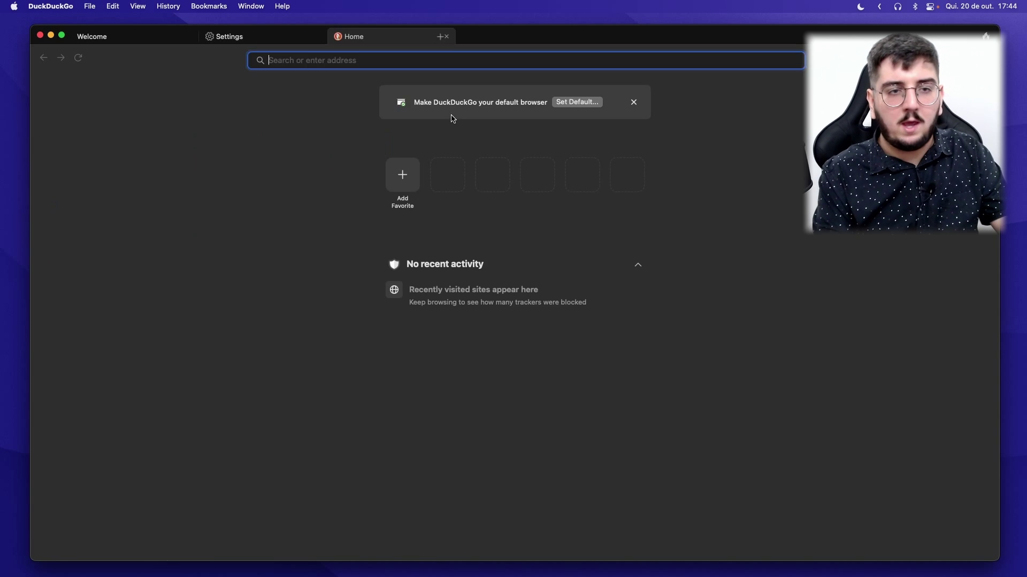
pyautogui.write('diolinux.com')
pyautogui.press('Return')
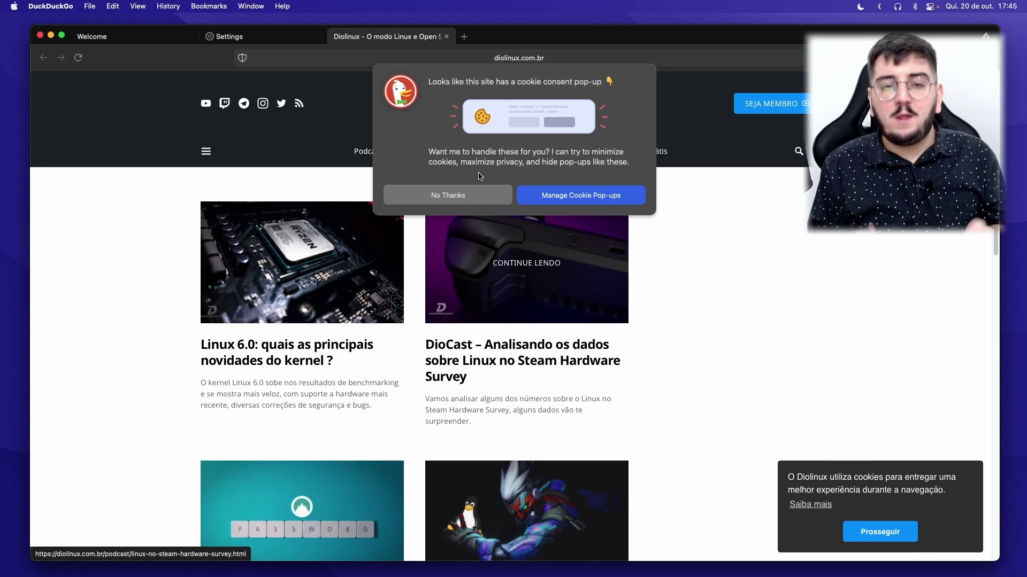
pyautogui.click(544, 195)
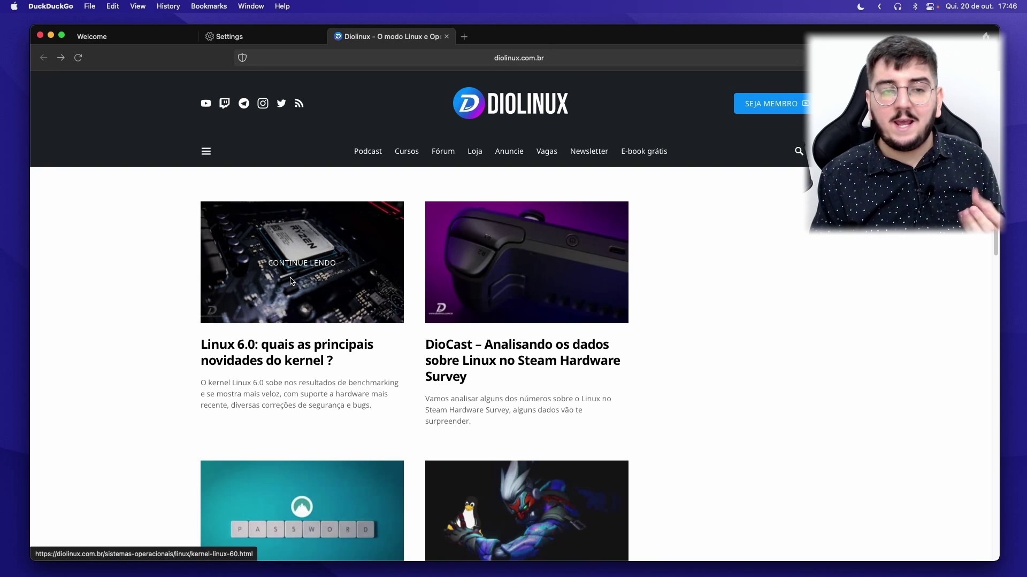
# Step: Open the article "Linux 6.0: quais as principais novidades do kernel ?" and check its full web address
pyautogui.click(307, 267)
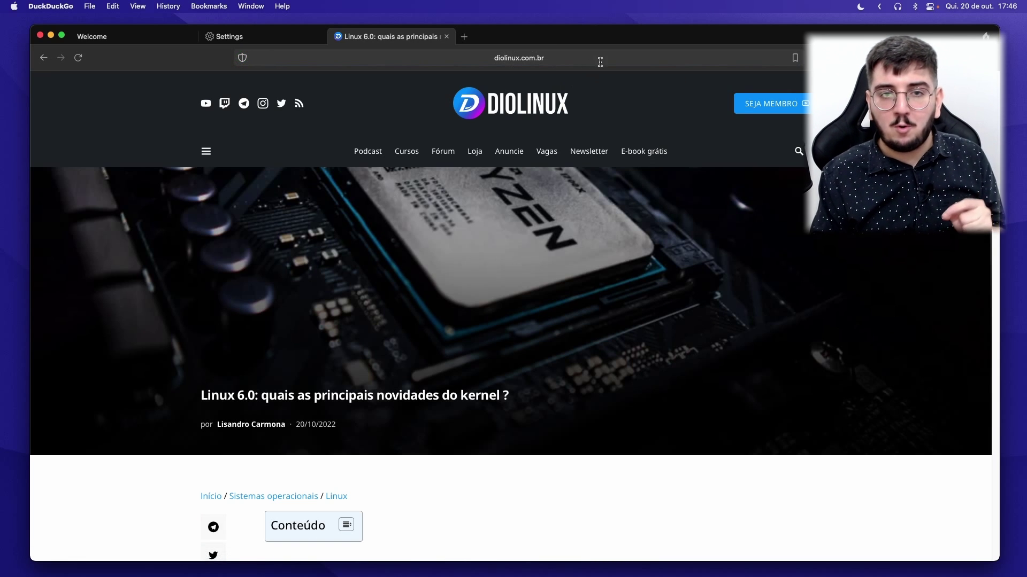
pyautogui.click(623, 61)
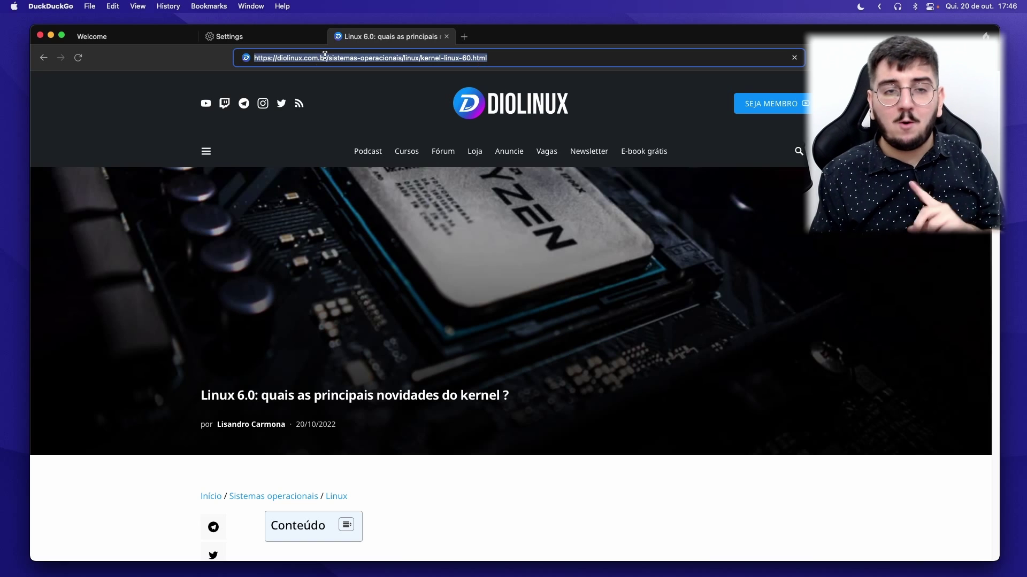
pyautogui.click(393, 124)
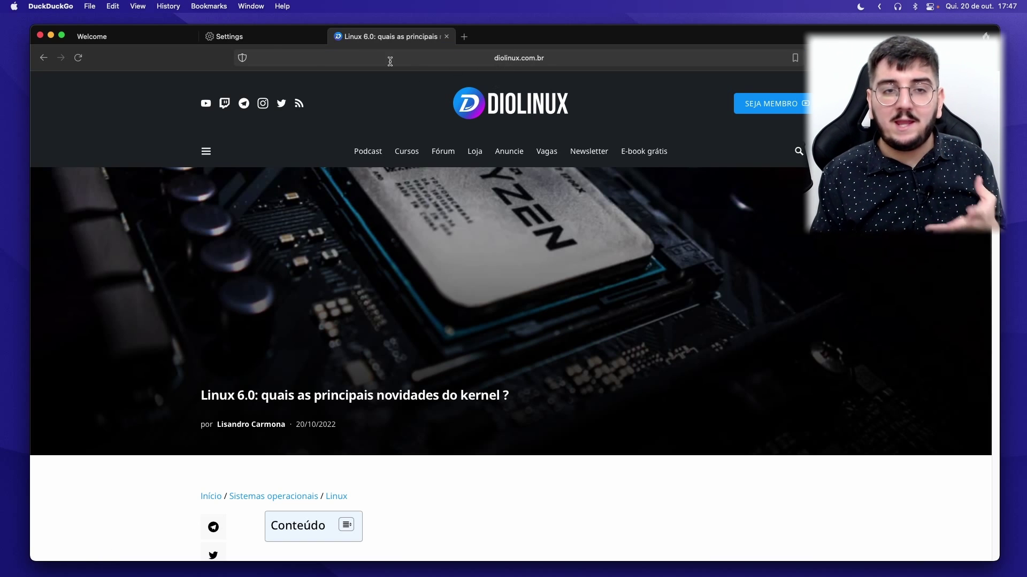
# Step: Enable "Show full website address" in the Appearance settings and return to the Linux 6.0 article
pyautogui.click(271, 39)
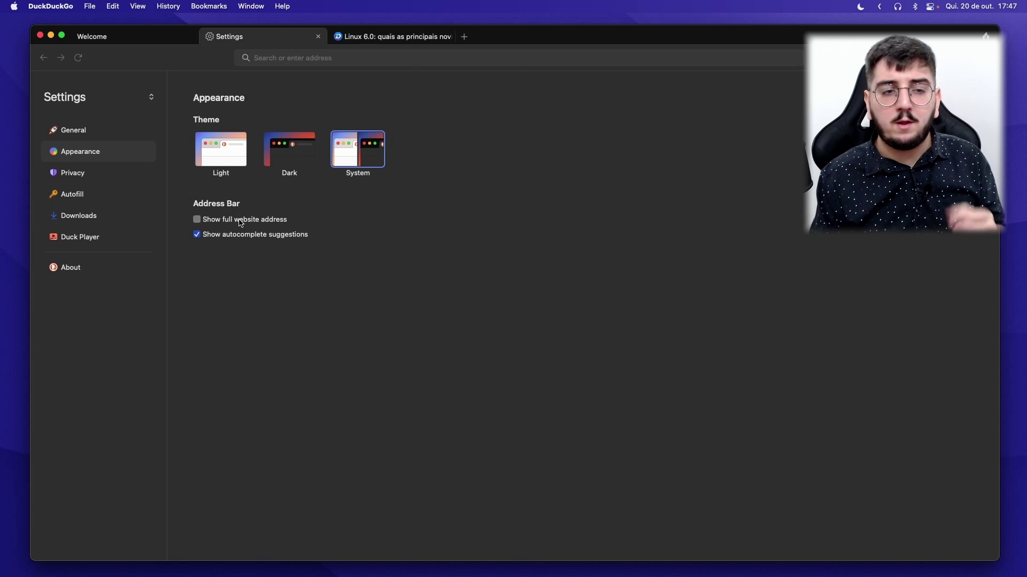
pyautogui.click(390, 37)
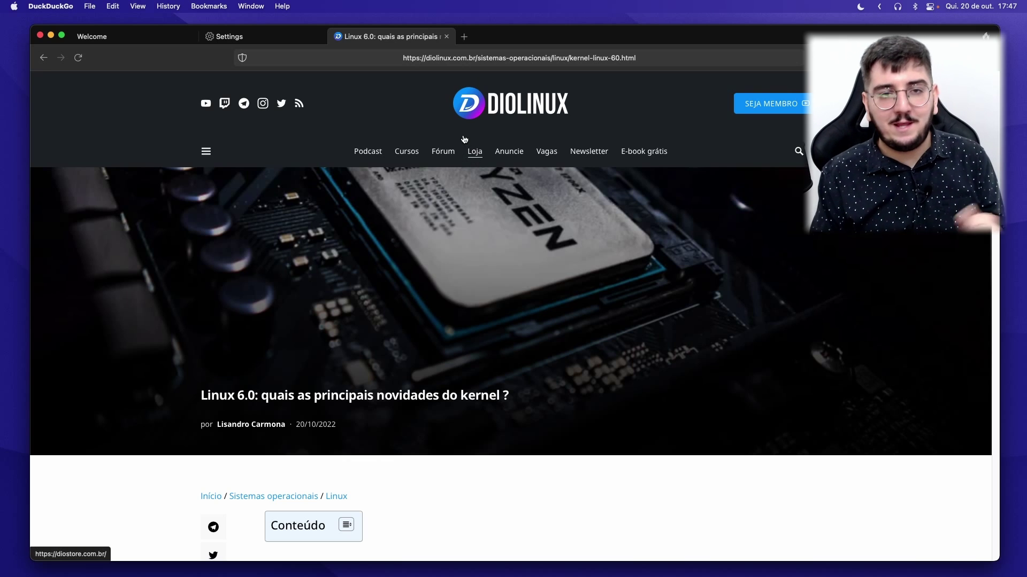
# Step: Review the Privacy, Autofill, Downloads and Duck Player settings, including the idle-time choices for locking Autofill
pyautogui.press('super+comma')
pyautogui.click(115, 176)
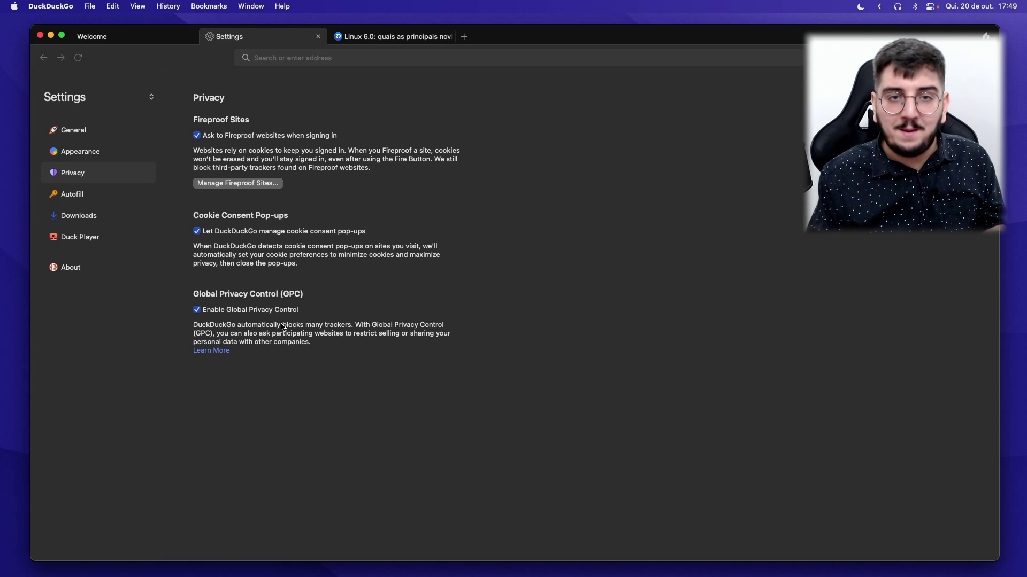
pyautogui.click(150, 194)
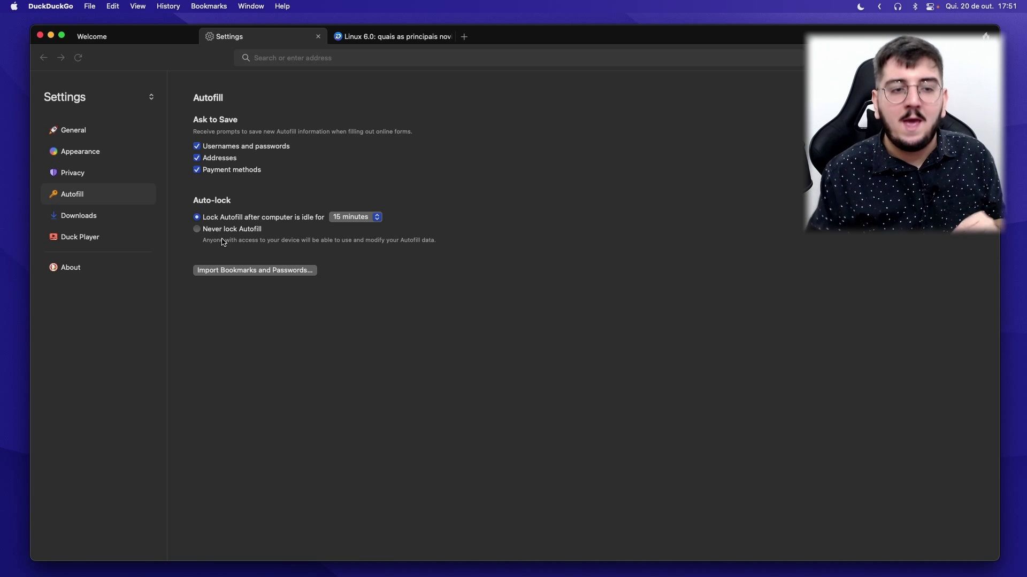
pyautogui.click(357, 219)
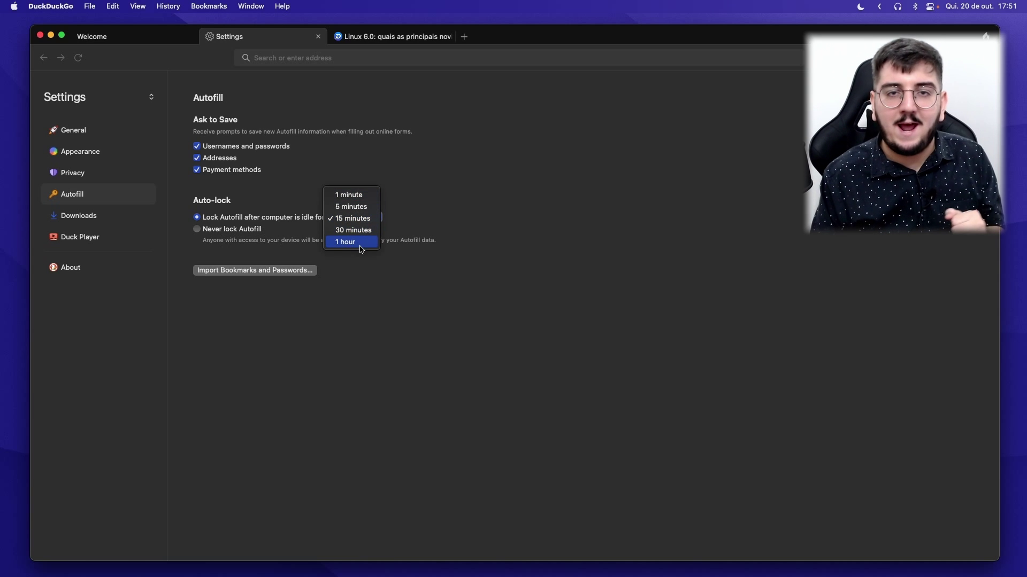
pyautogui.click(472, 255)
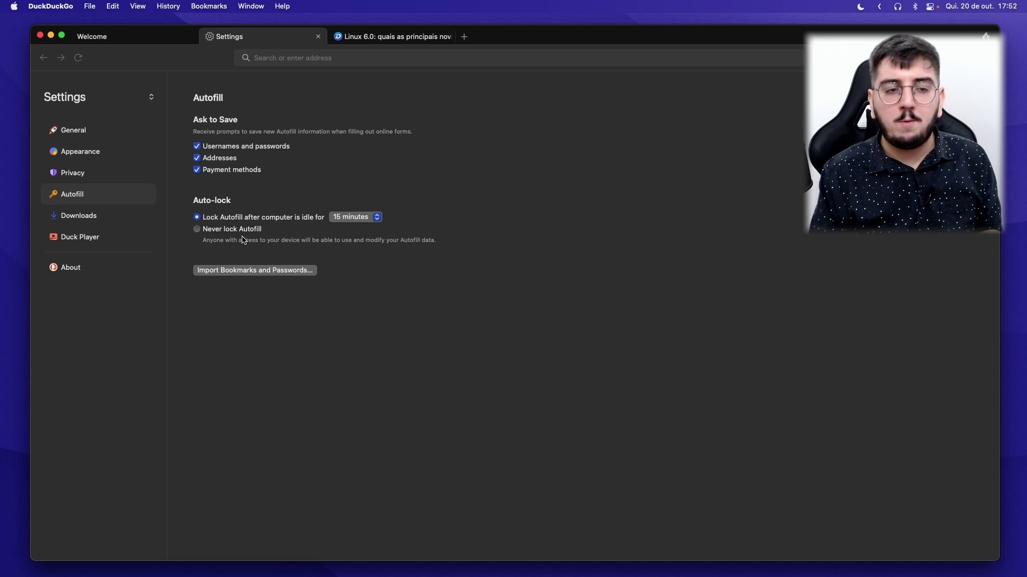
pyautogui.click(108, 216)
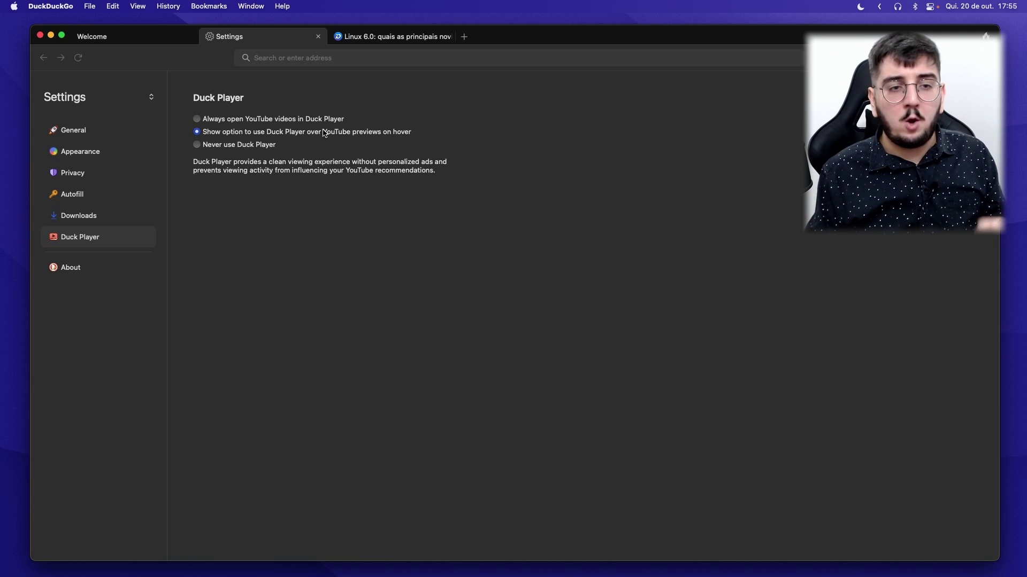
# Step: Return to the Linux 6.0 article and briefly play and pause its embedded video about Linux kernel types
pyautogui.click(390, 35)
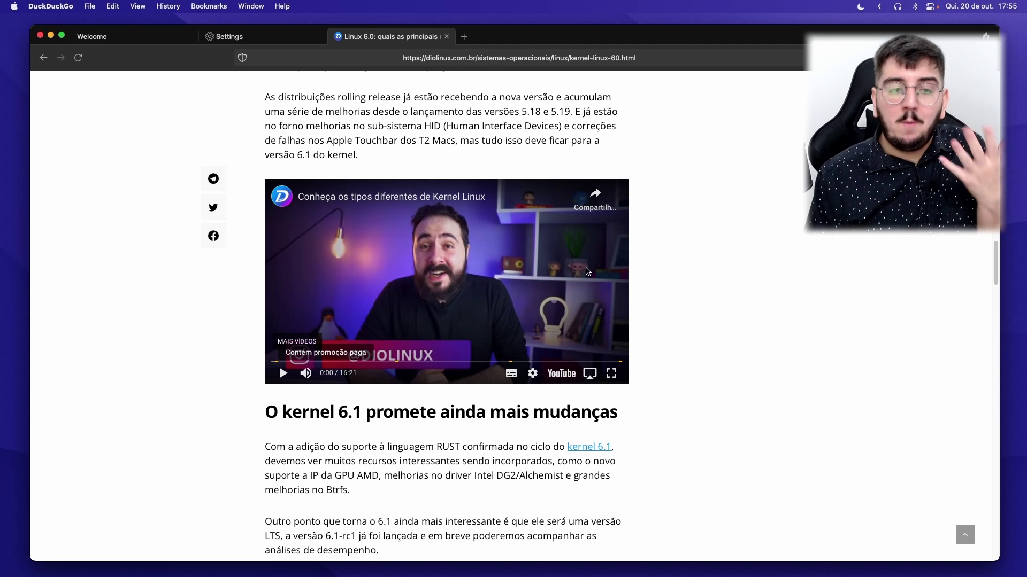
pyautogui.click(571, 272)
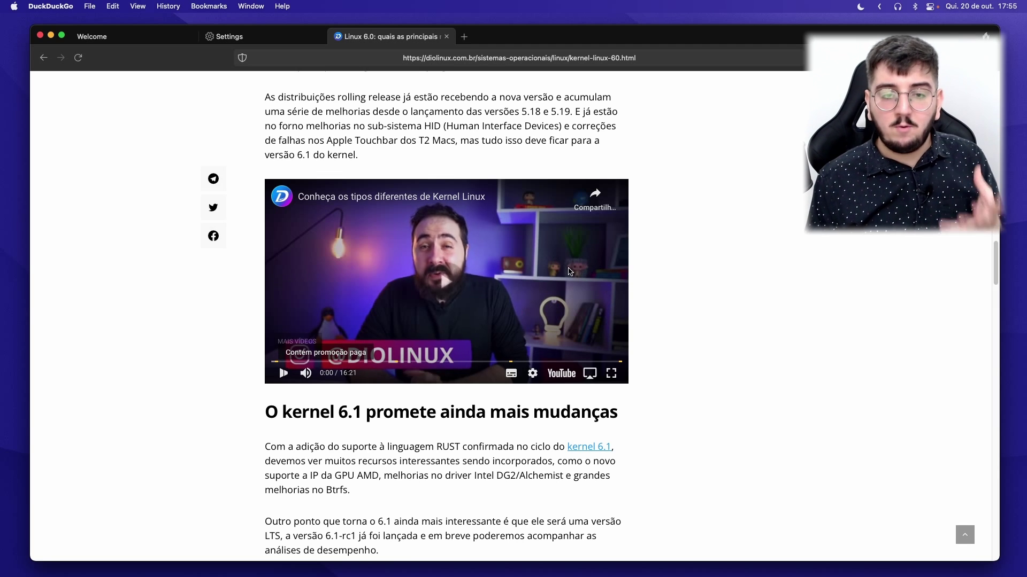
pyautogui.click(571, 272)
# Step: Load the YouTube channel page youtube.com/diolinuxclips in the article's tab
pyautogui.press('super+l')
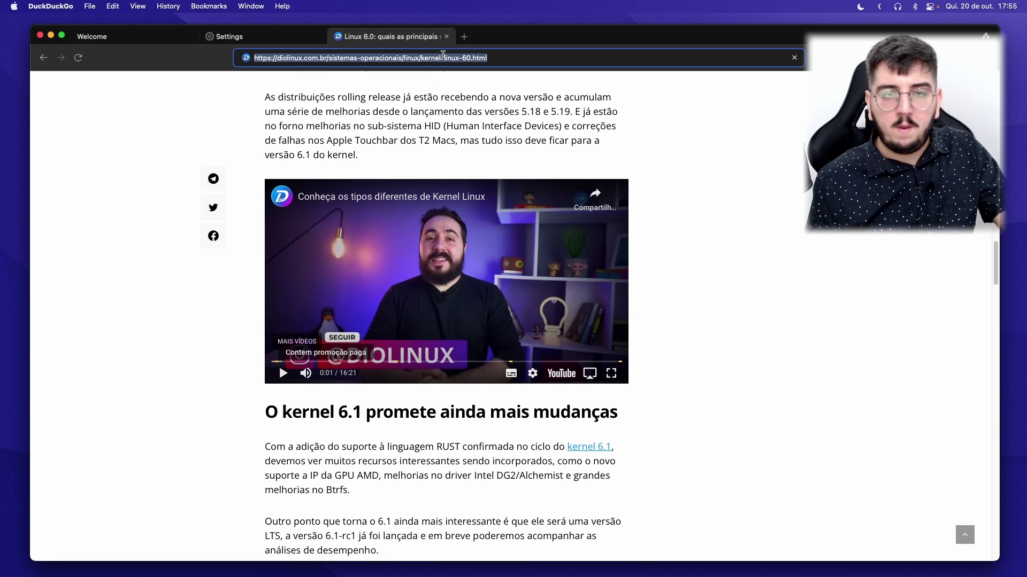
pyautogui.write('youtub')
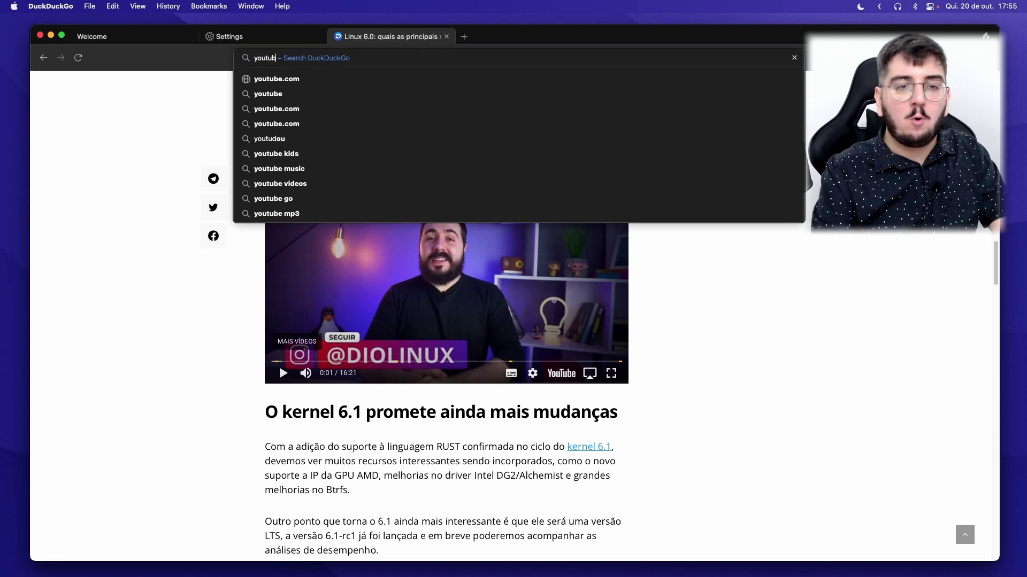
pyautogui.write('e.com/diolinuxclips')
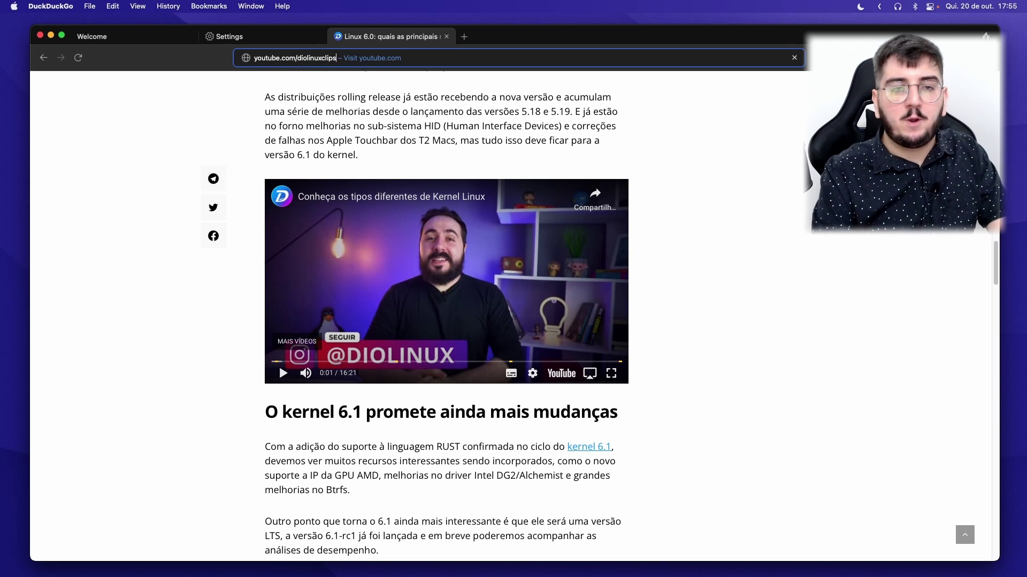
pyautogui.press('Return')
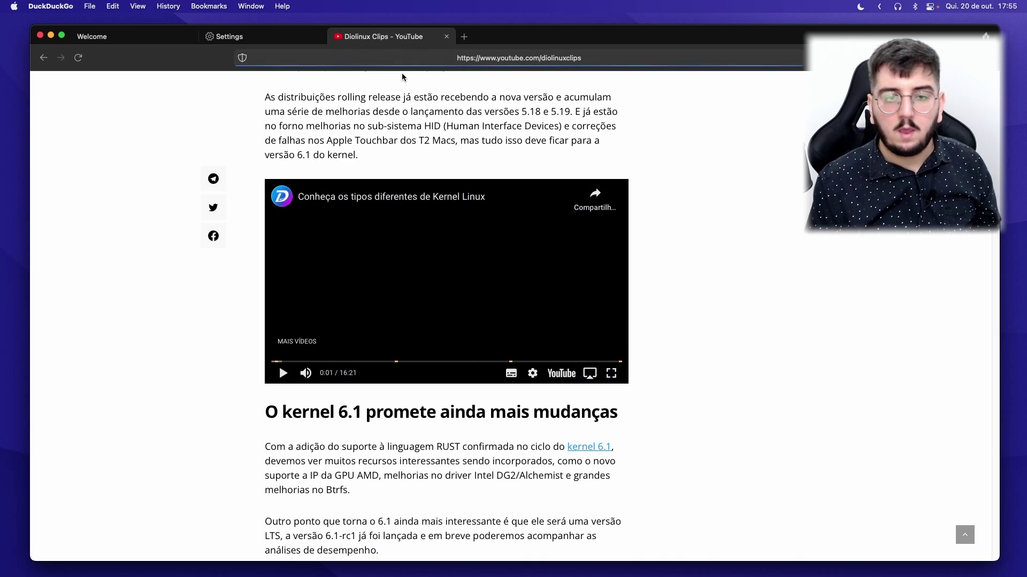
# Step: Open the GIMP 3.0 video from the channel's Envios section and choose to watch it in Duck Player
pyautogui.scroll(-4, 371, 225)
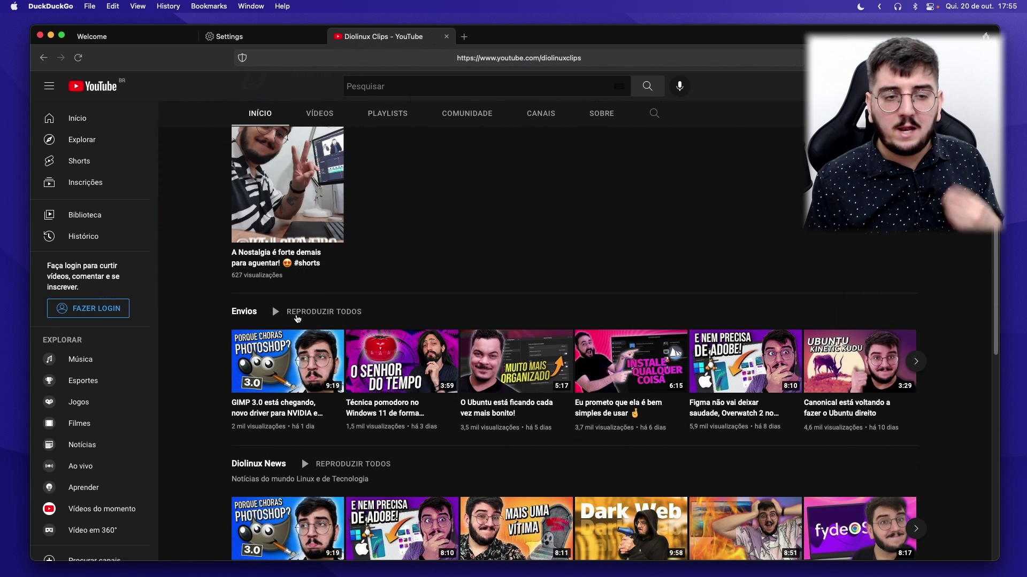
pyautogui.moveTo(304, 348)
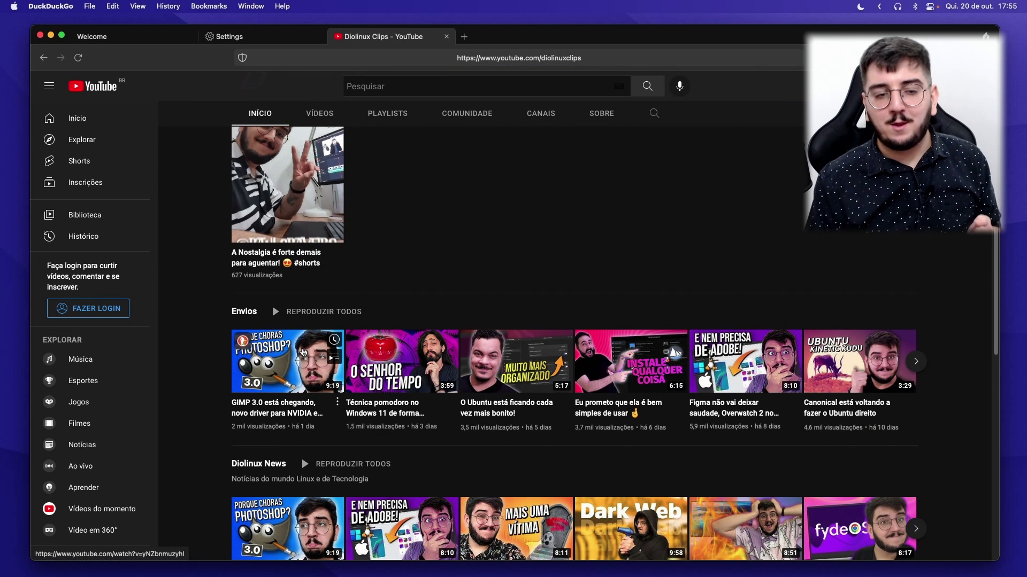
pyautogui.click(303, 348)
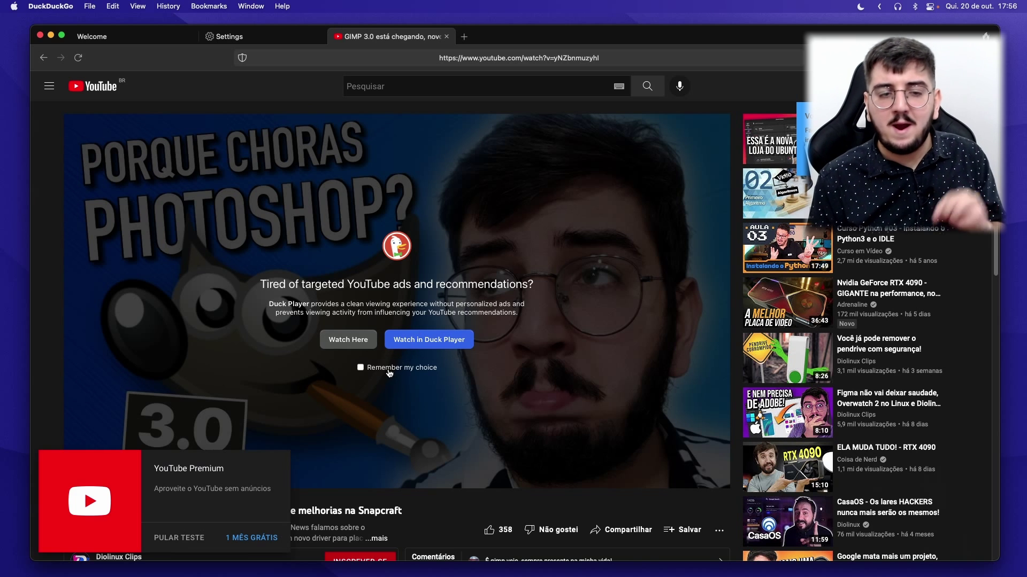
pyautogui.click(413, 345)
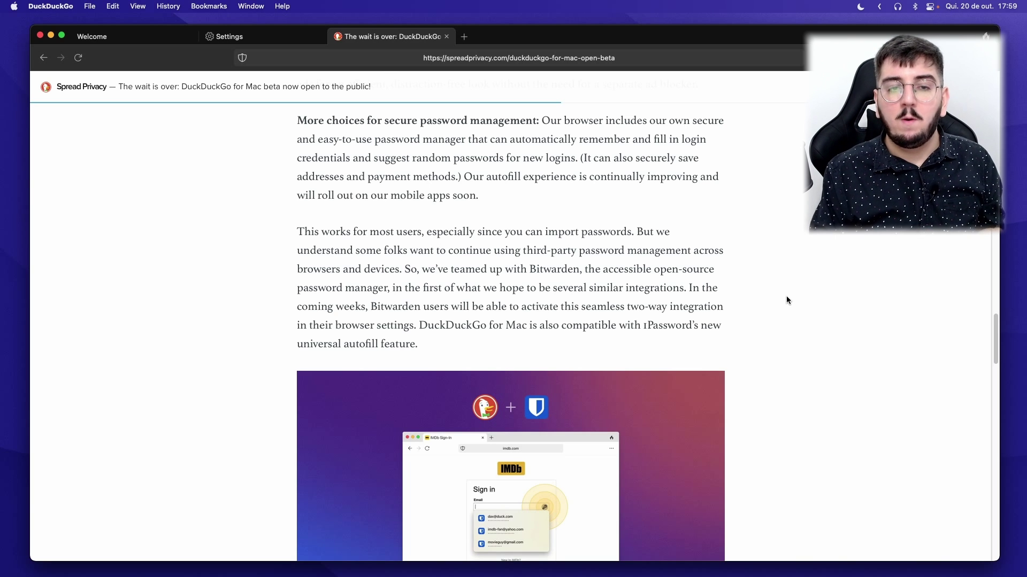
# Step: Read the DuckDuckGo for Mac open beta article from its password management section through the planned Windows browser
pyautogui.scroll(-1, 782, 300)
pyautogui.scroll(3, 778, 308)
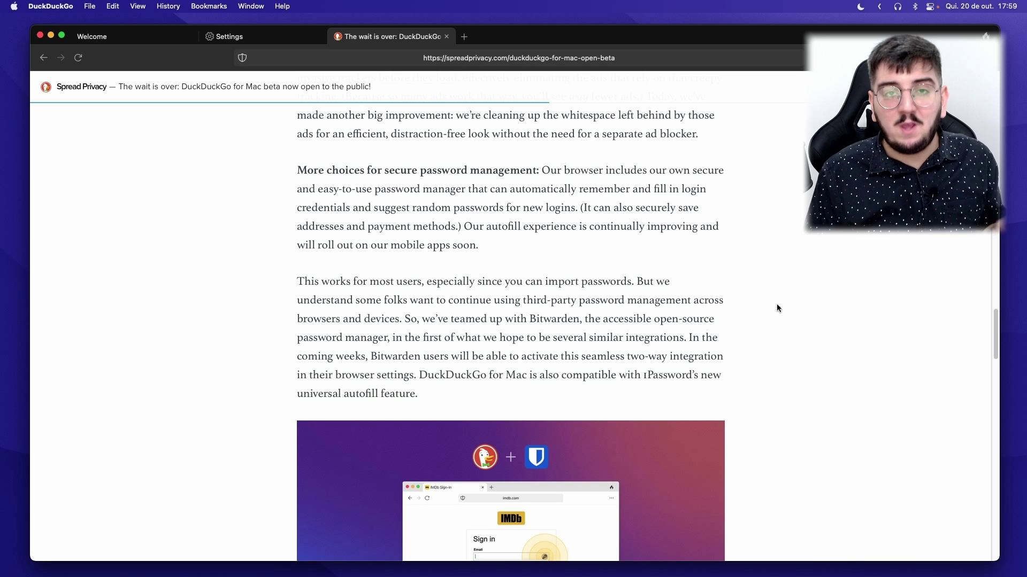
pyautogui.scroll(-15, 777, 308)
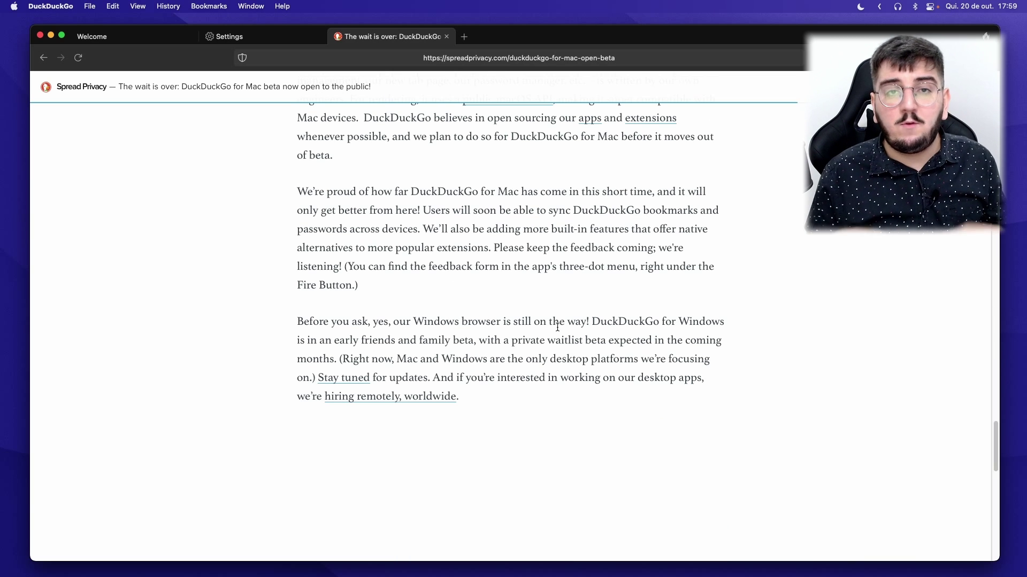